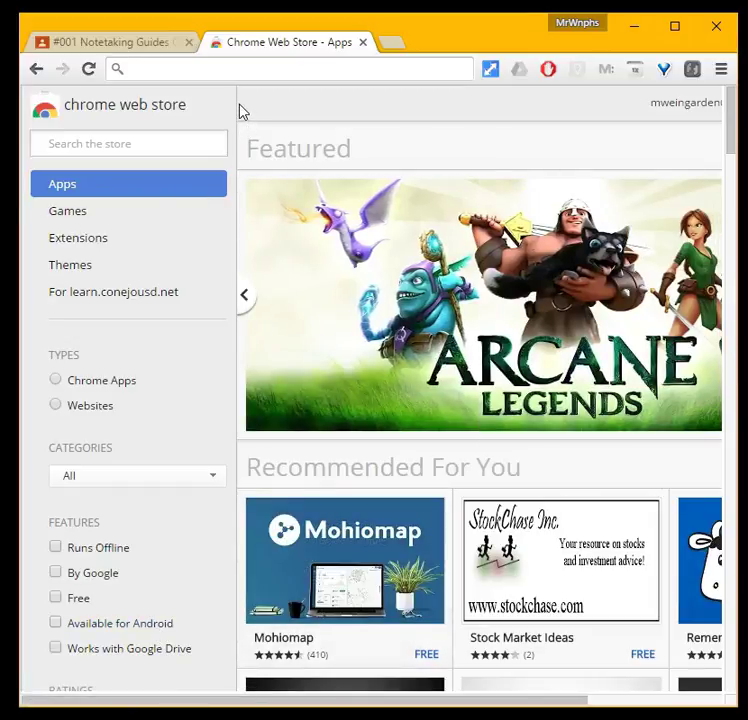
# Search the web for "chrome flip this" and view the Flip this extension's Chrome Web Store page across its full width.
pyautogui.click(246, 68)
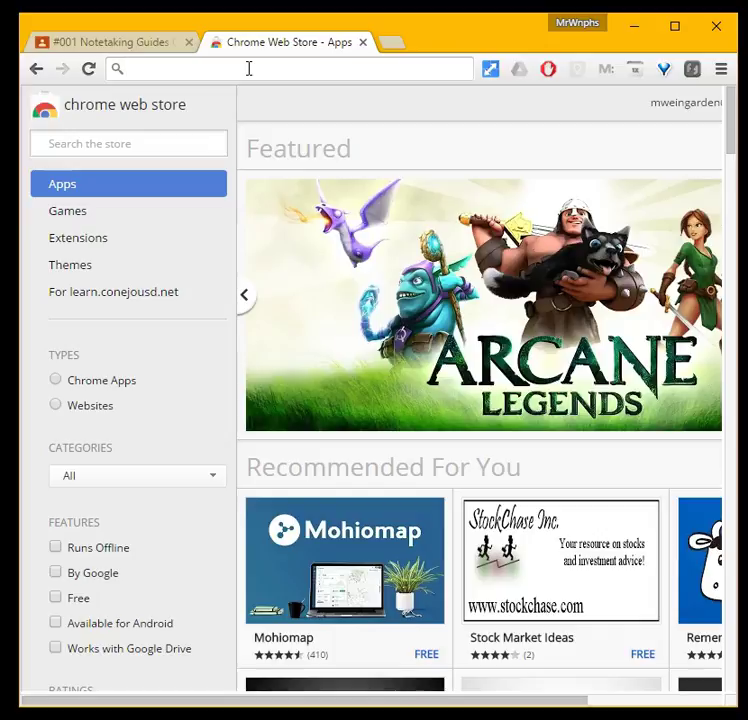
pyautogui.write('ch')
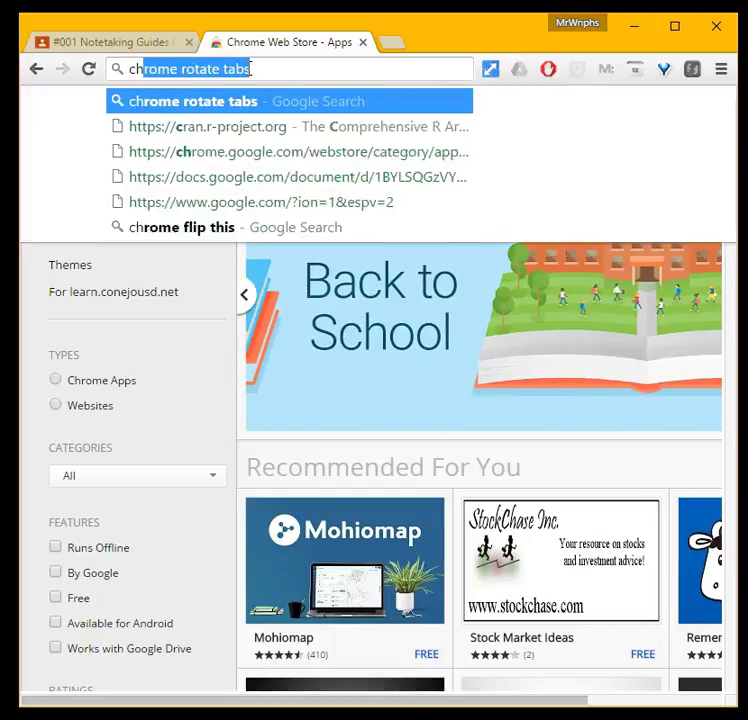
pyautogui.write('rome f')
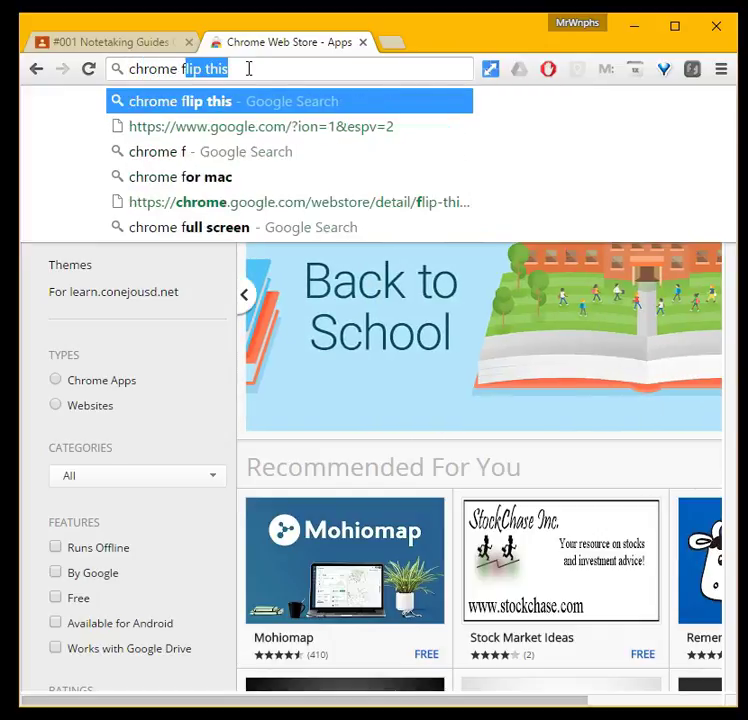
pyautogui.write('lip this')
pyautogui.press('Return')
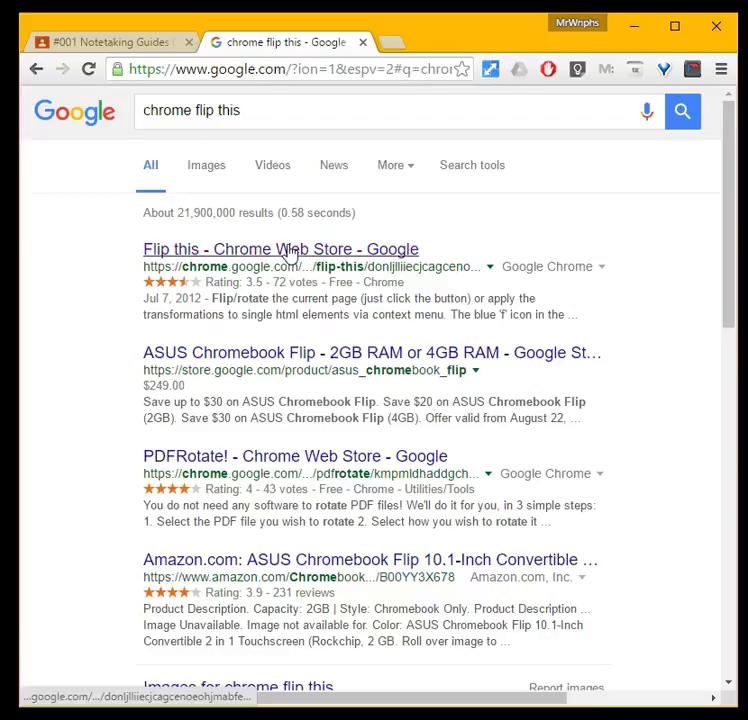
pyautogui.click(290, 250)
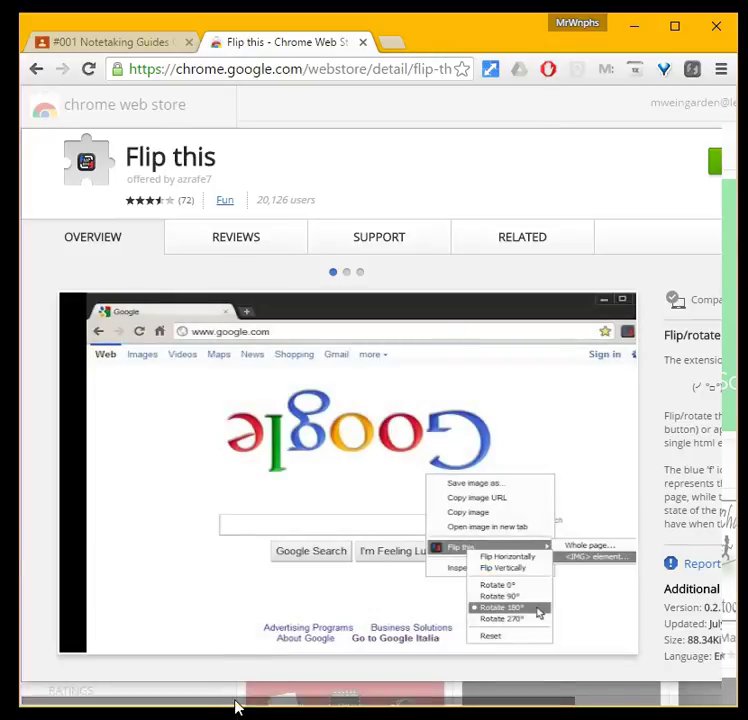
pyautogui.moveTo(235, 708); pyautogui.dragTo(432, 710)
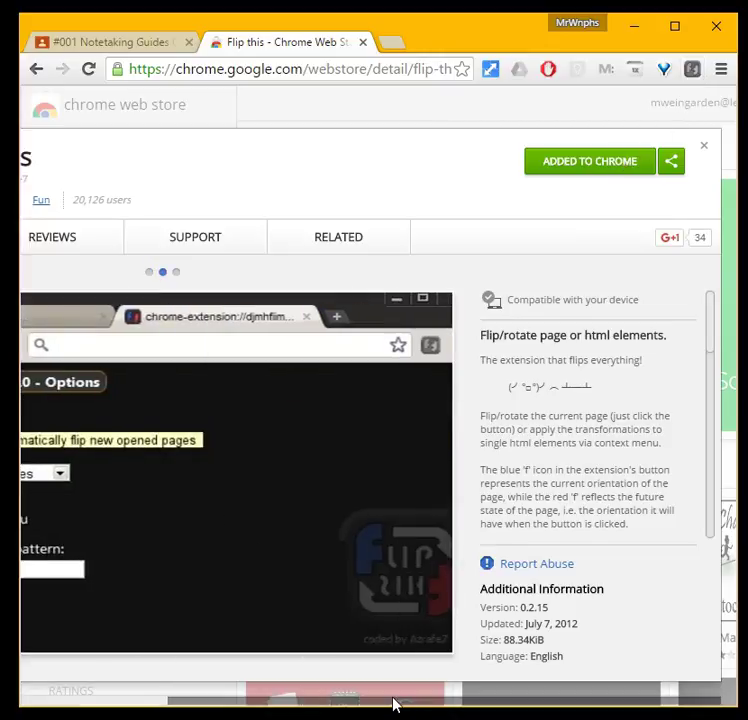
pyautogui.moveTo(394, 703); pyautogui.dragTo(195, 705)
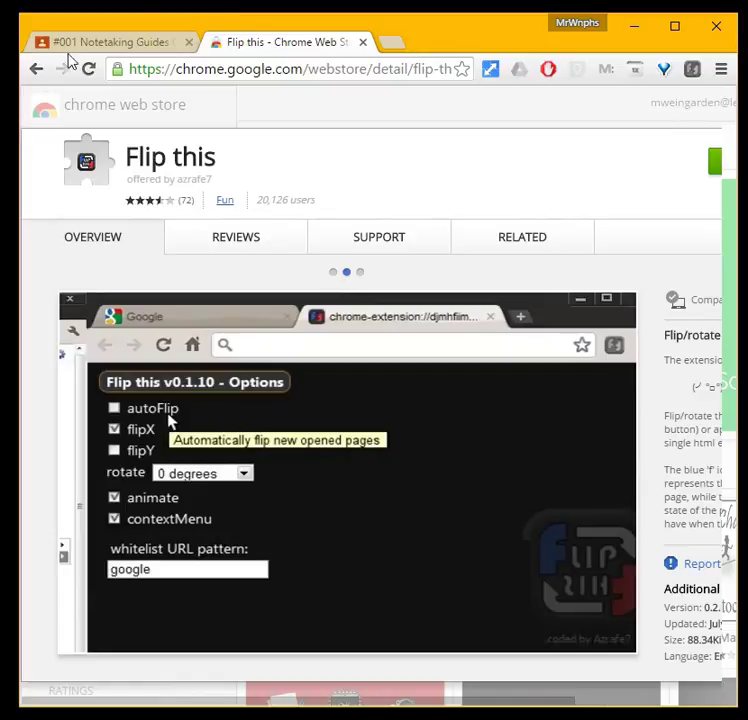
# Switch to the Google Classroom student work and open the first submitted image, #001 Notetaking Guides Chapter 1 and 2.
pyautogui.click(116, 45)
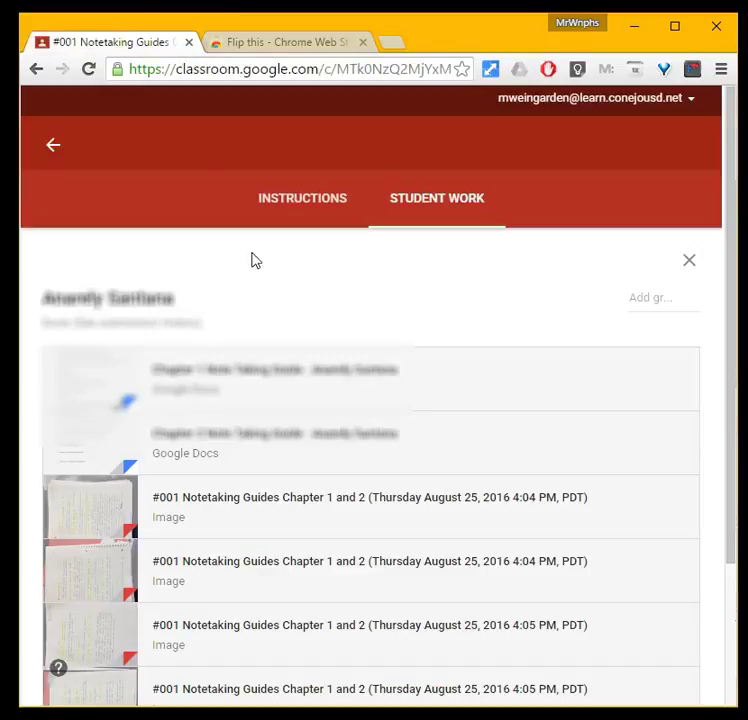
pyautogui.scroll(-3, 333, 308)
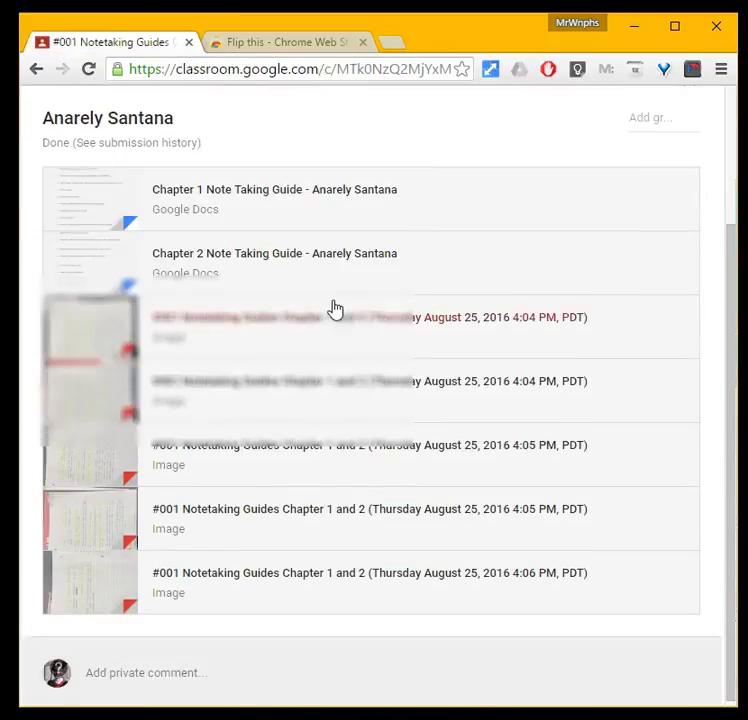
pyautogui.scroll(3, 333, 305)
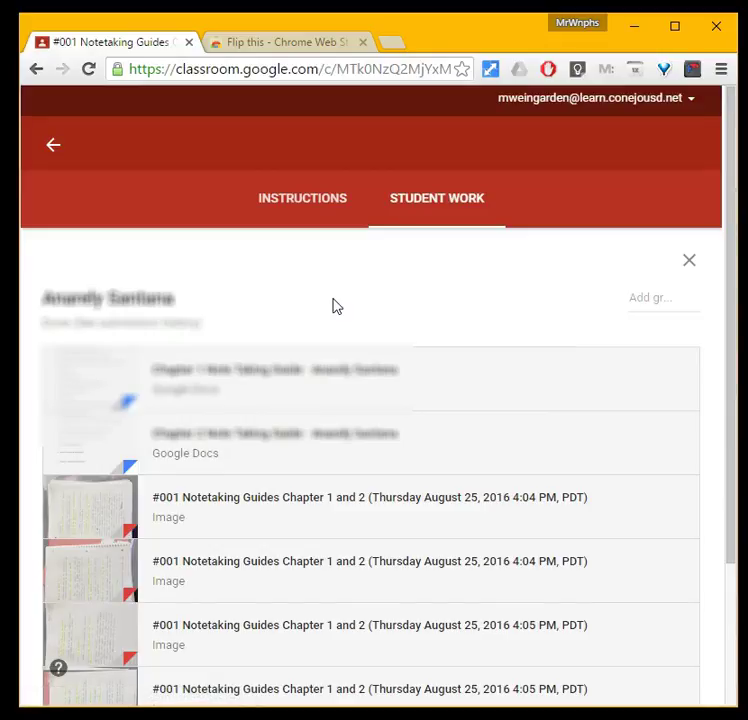
pyautogui.scroll(-3, 332, 306)
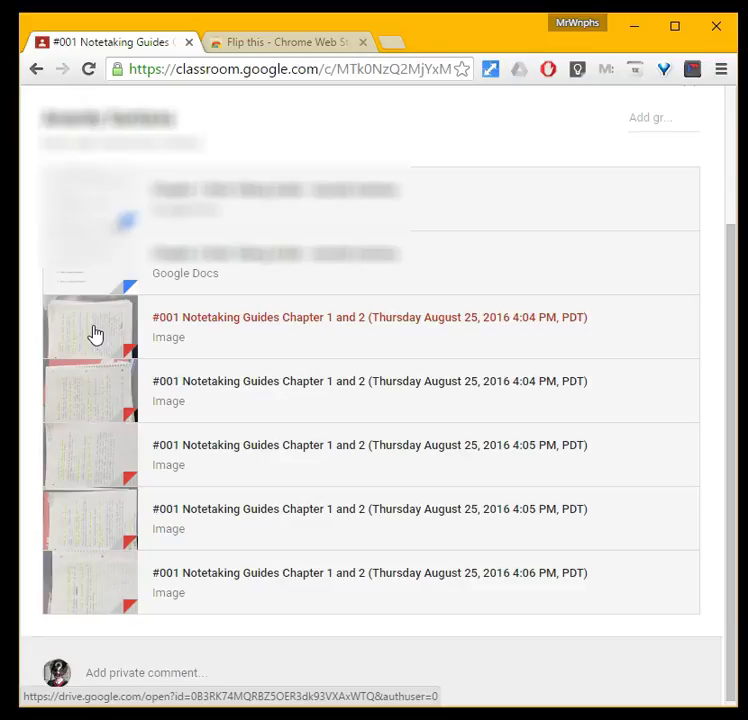
pyautogui.click(95, 333)
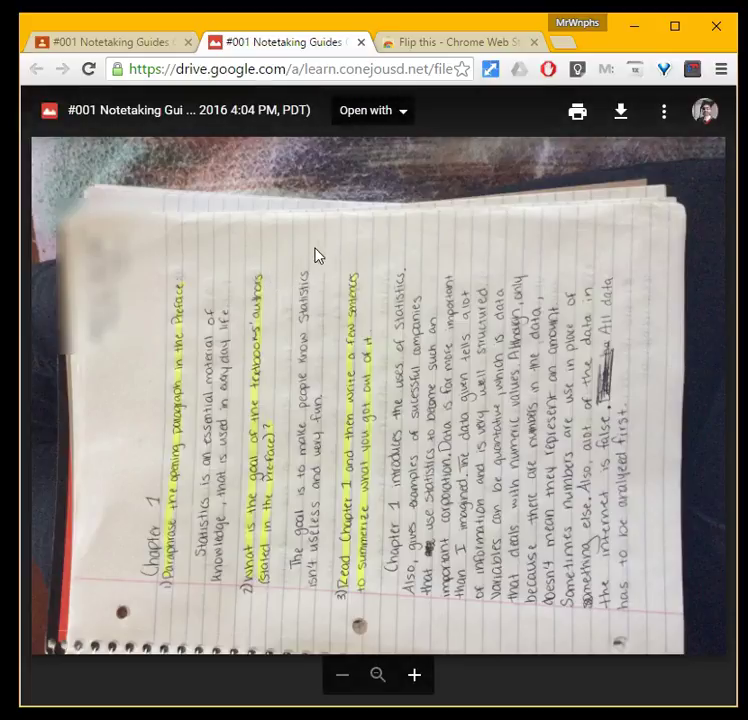
# Open the sideways notes image by itself in a new tab and rotate it upright with the Flip this extension.
pyautogui.rightClick(314, 290)
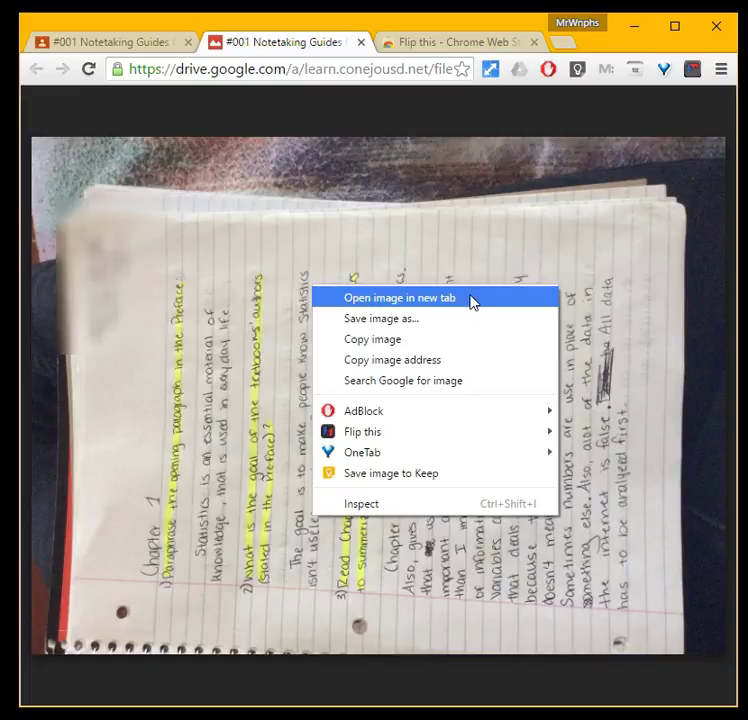
pyautogui.rightClick(207, 341)
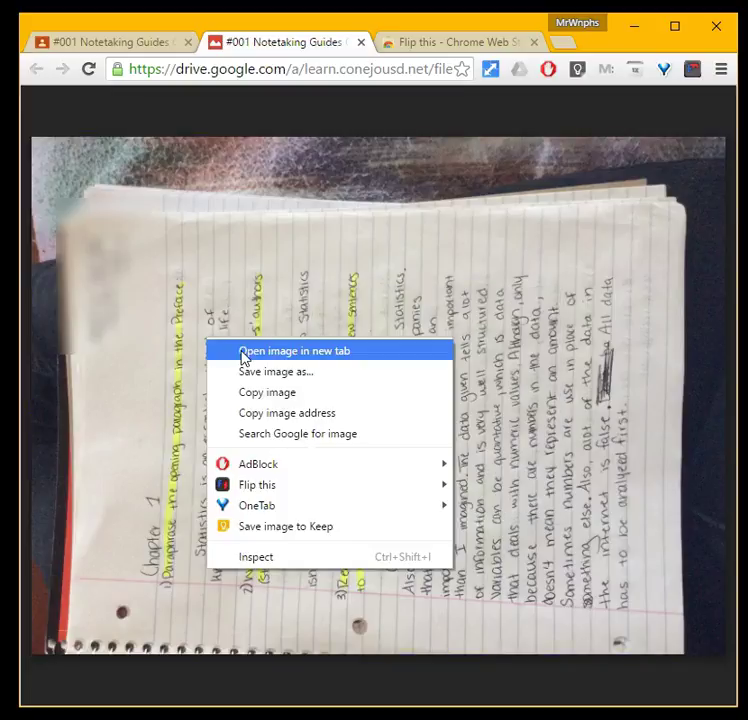
pyautogui.click(242, 352)
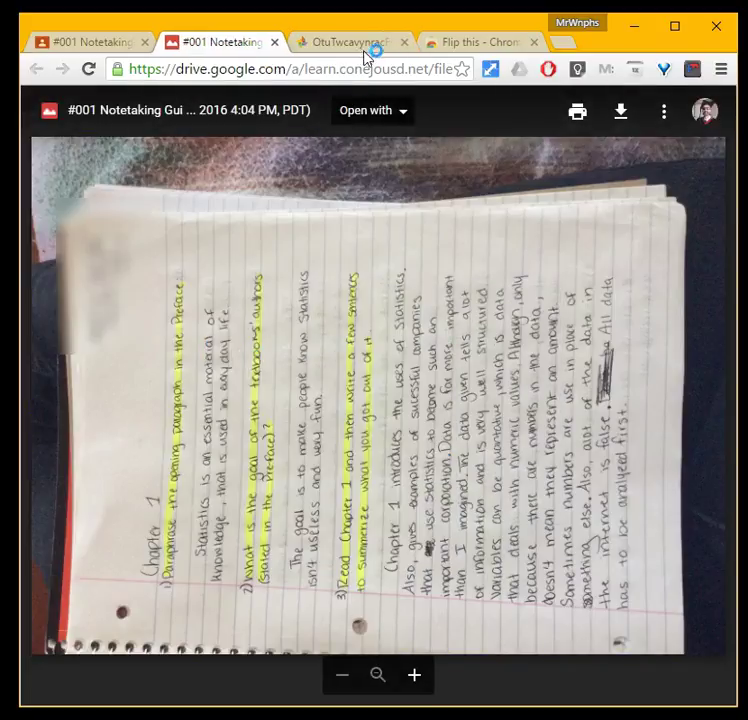
pyautogui.click(365, 44)
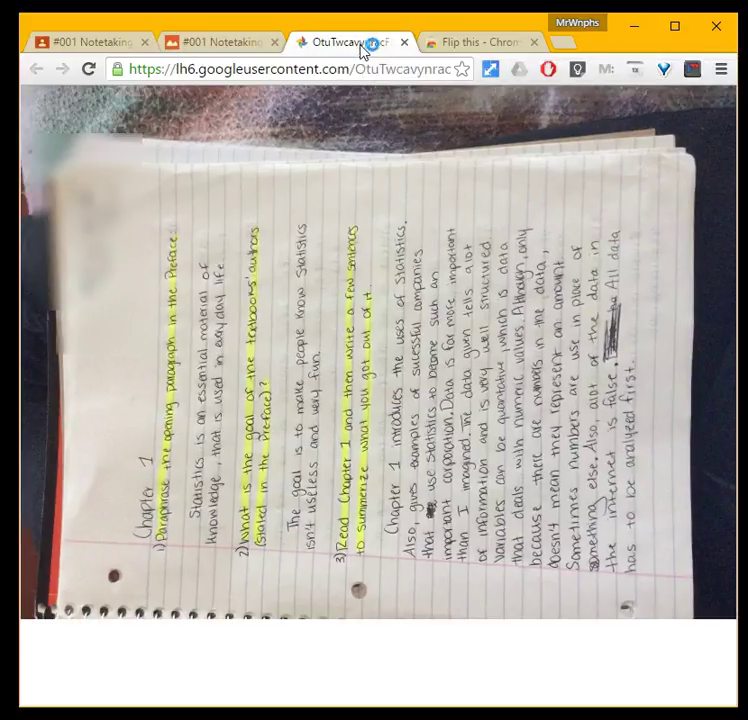
pyautogui.click(693, 70)
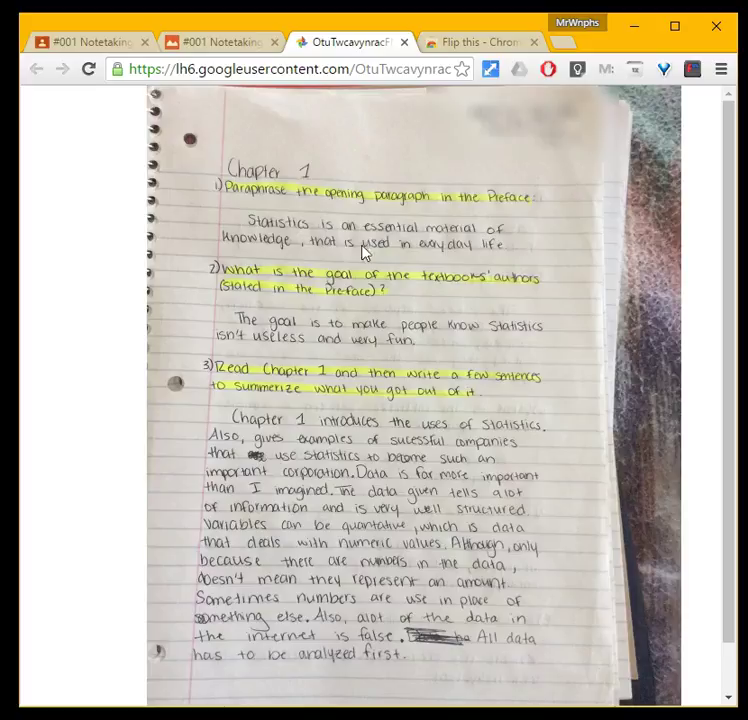
# Enlarge the rotated notes page to 125% and examine the handwriting from the heading to the last line.
pyautogui.scroll(-1, 418, 490)
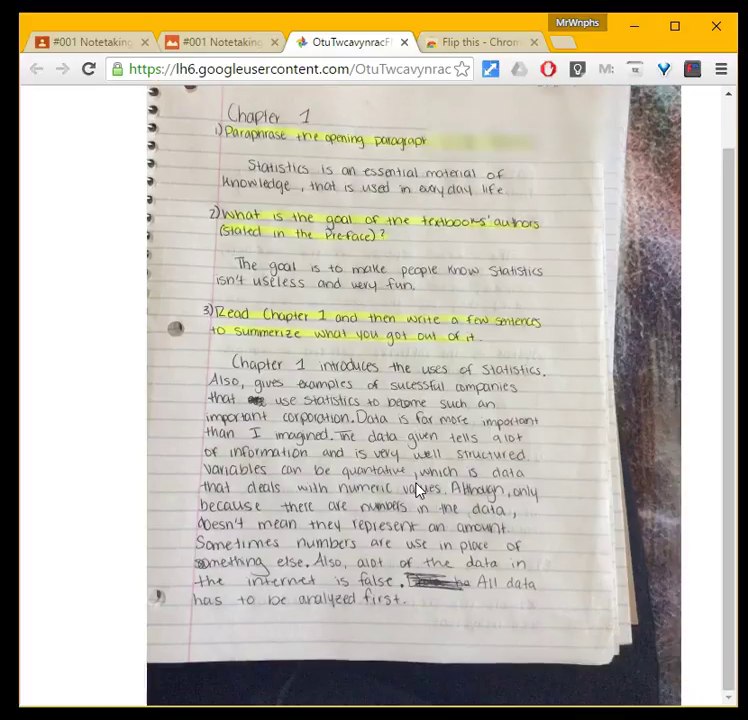
pyautogui.scroll(1, 418, 490)
pyautogui.scroll(-1, 418, 490)
pyautogui.scroll(1, 420, 490)
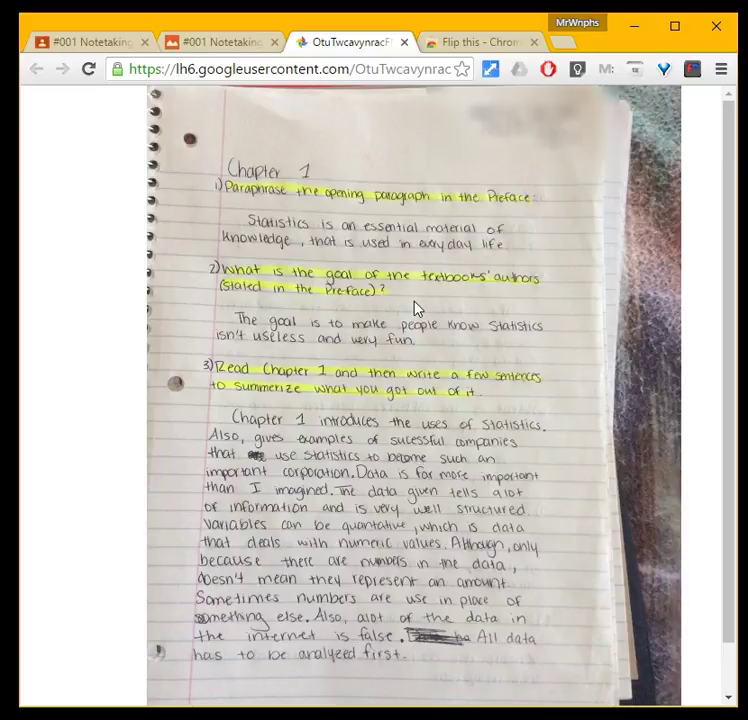
pyautogui.hotkey('ctrl', '+')
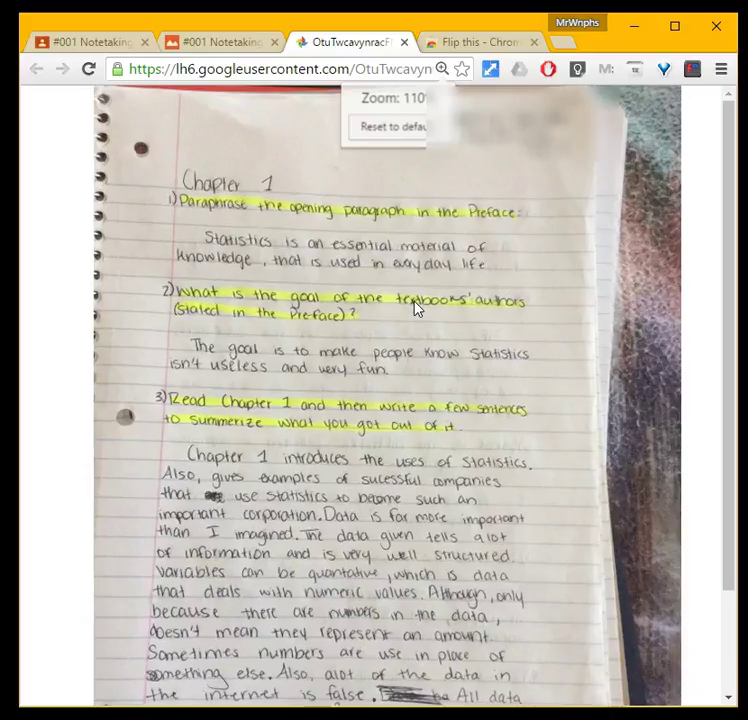
pyautogui.hotkey('ctrl', '+')
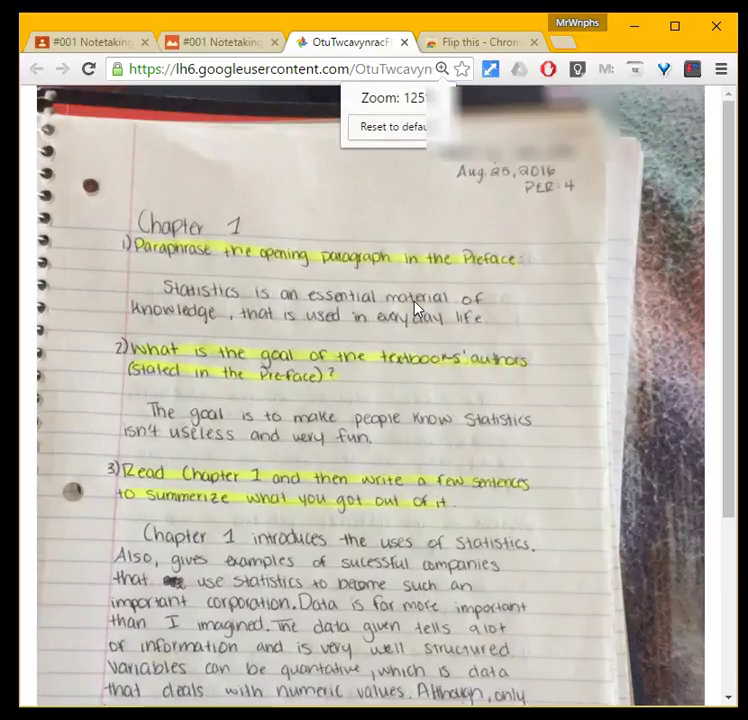
pyautogui.scroll(-3, 397, 446)
pyautogui.scroll(3, 396, 445)
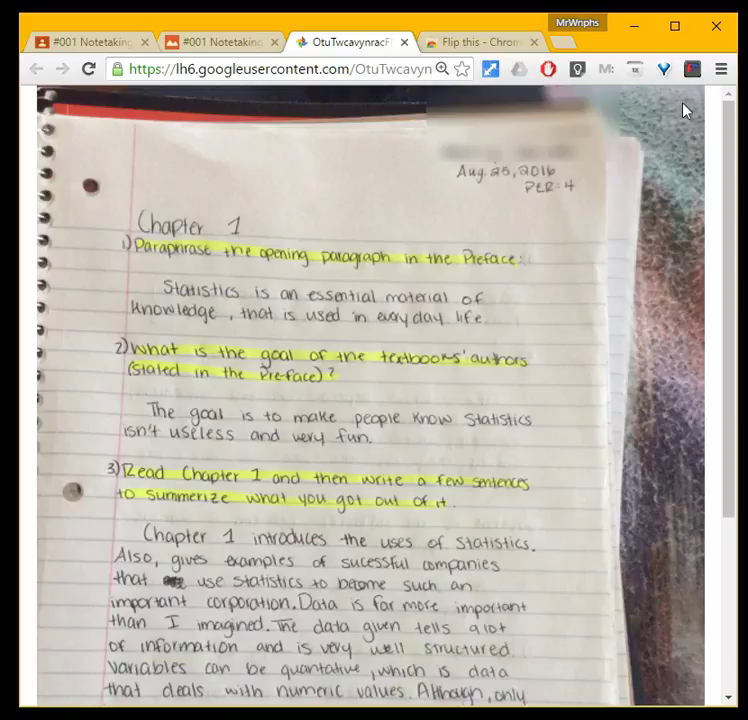
pyautogui.scroll(-3, 645, 170)
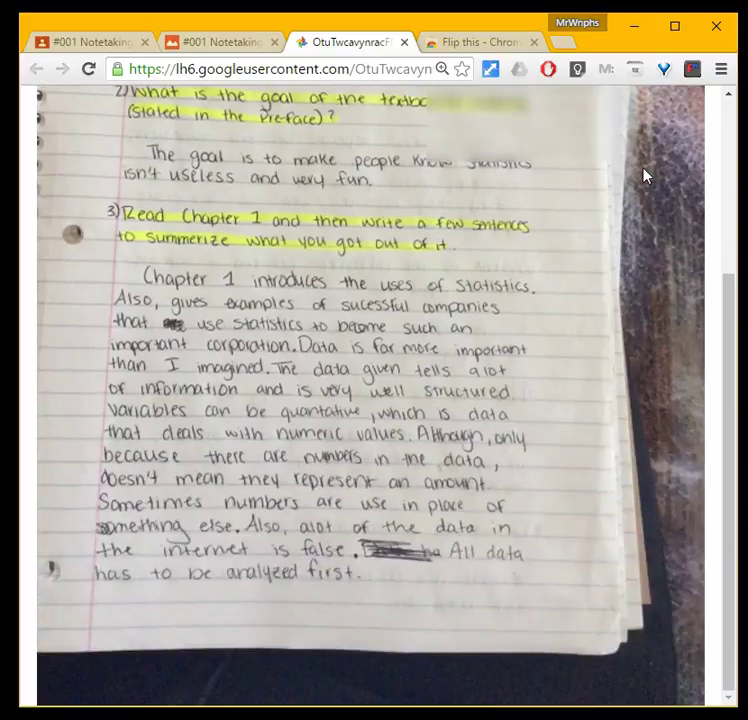
# Open the Flip this options, review the available rotation angles without changing the setting, and close the options page.
pyautogui.rightClick(693, 72)
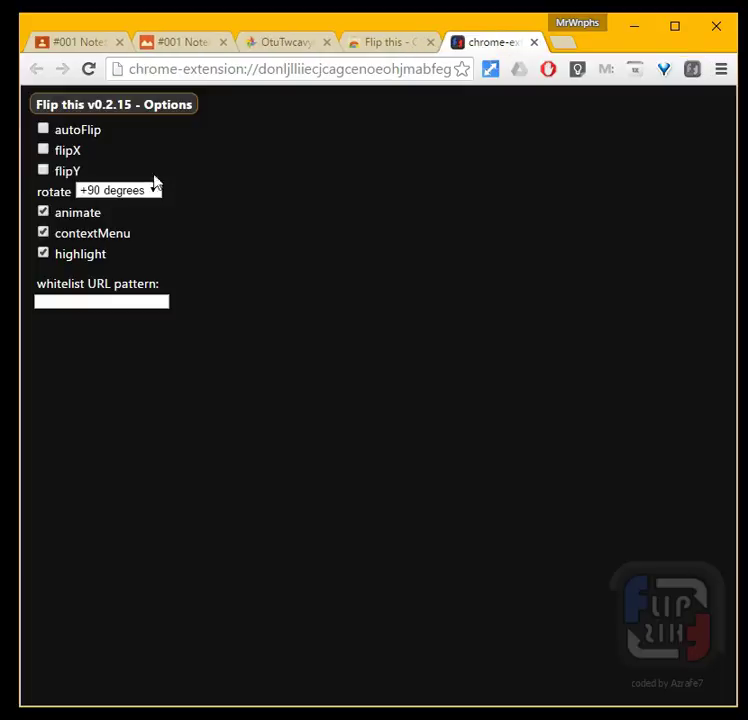
pyautogui.click(150, 191)
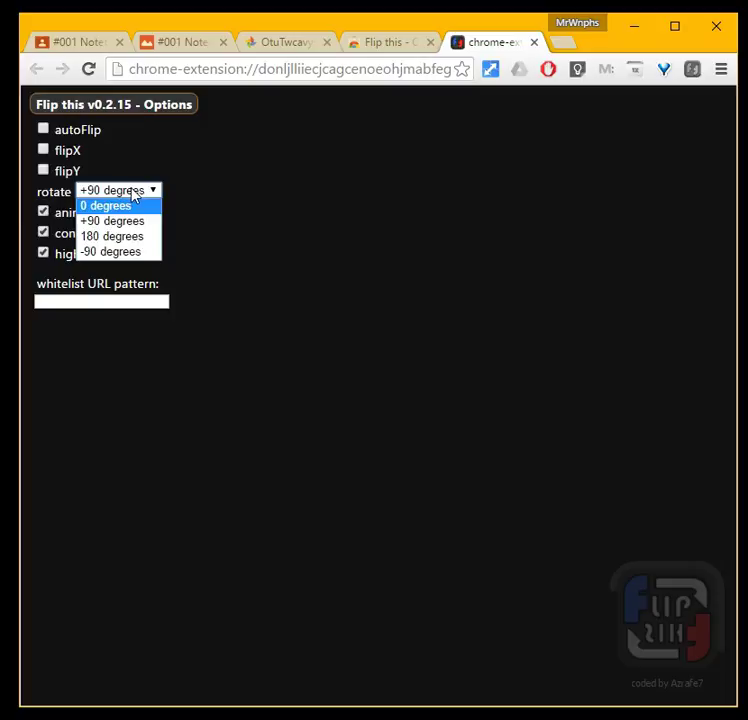
pyautogui.click(254, 232)
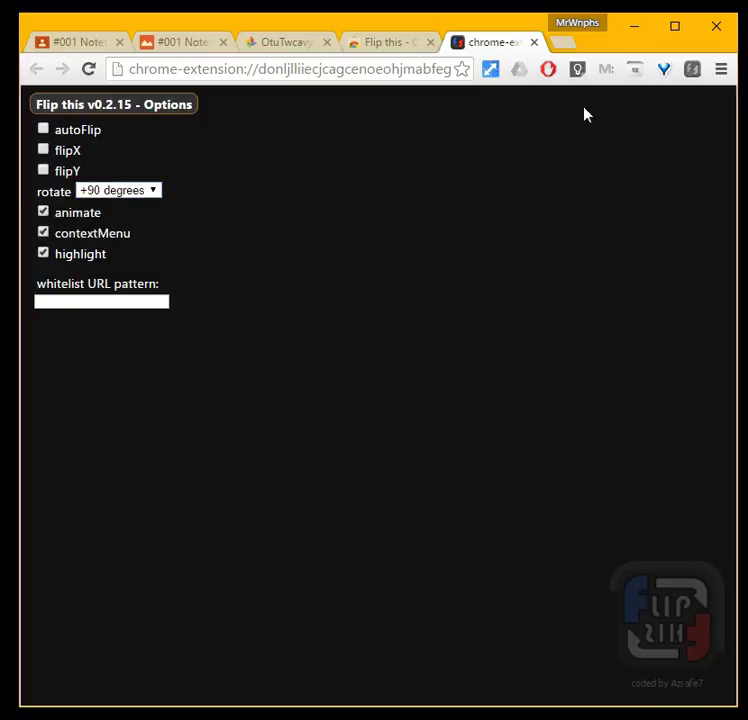
pyautogui.click(139, 192)
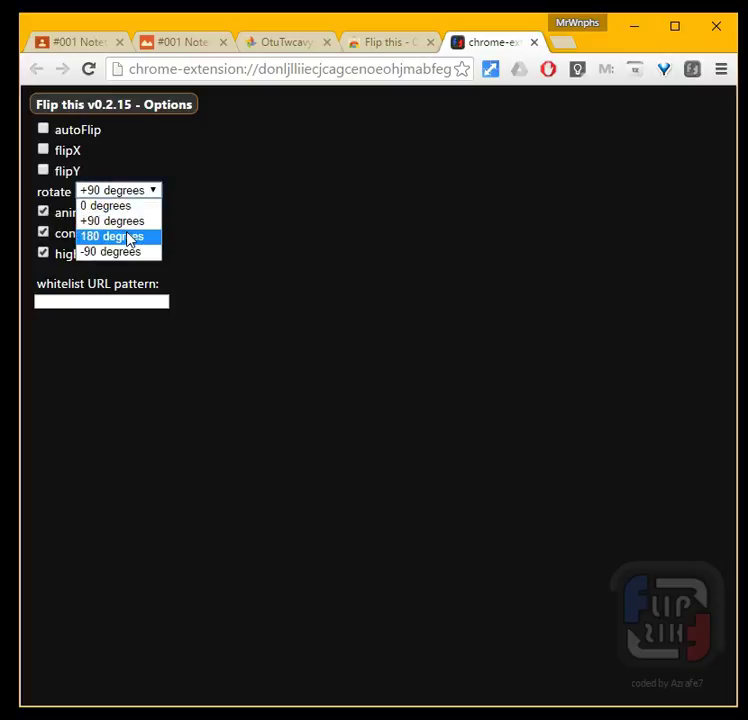
pyautogui.click(229, 201)
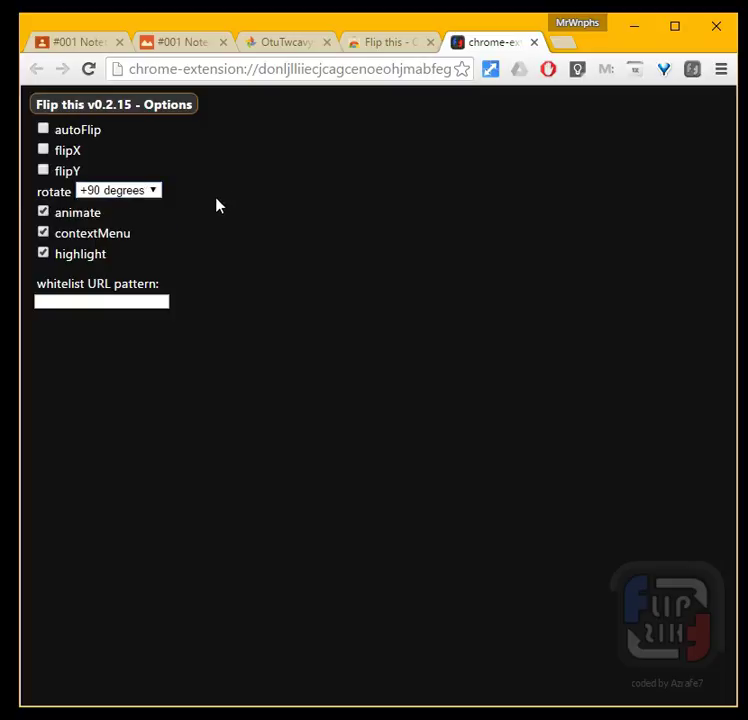
pyautogui.click(145, 195)
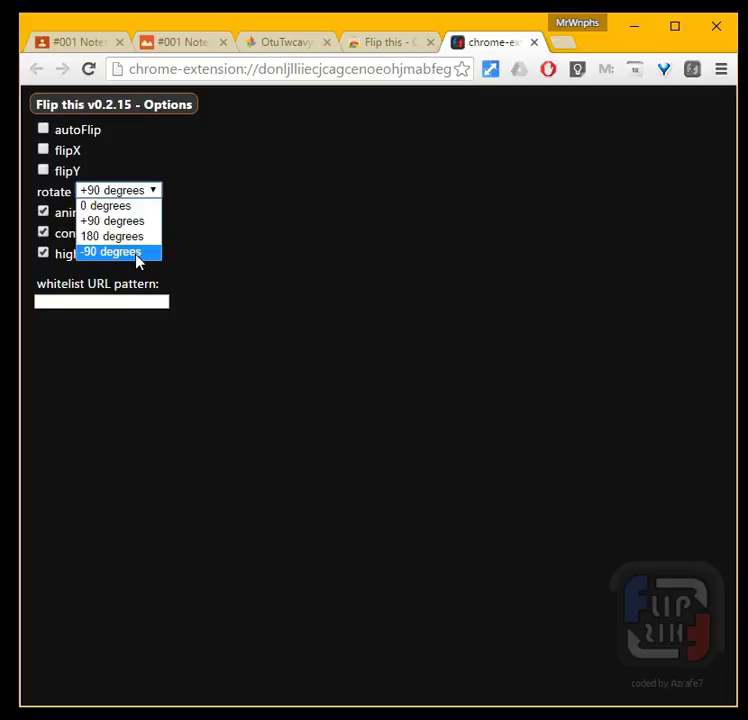
pyautogui.click(263, 224)
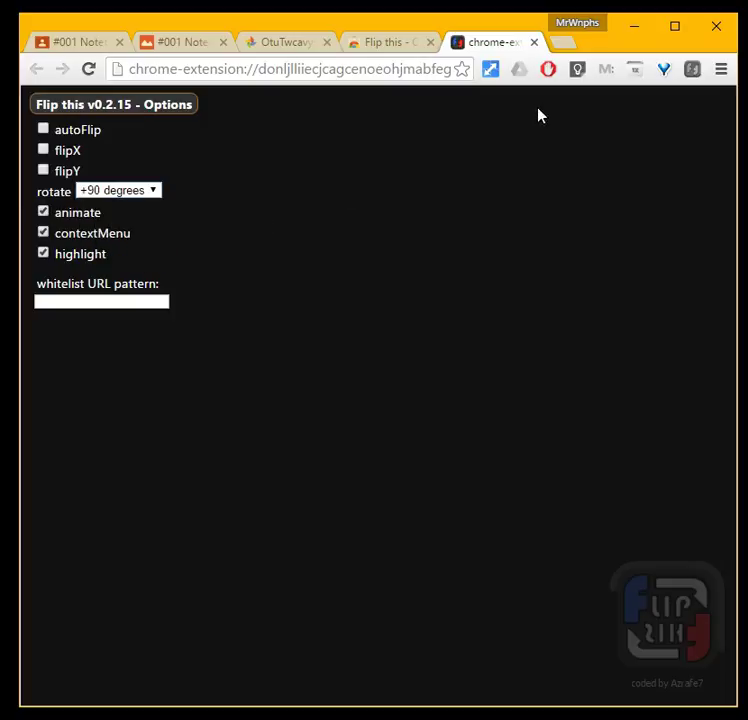
pyautogui.click(535, 42)
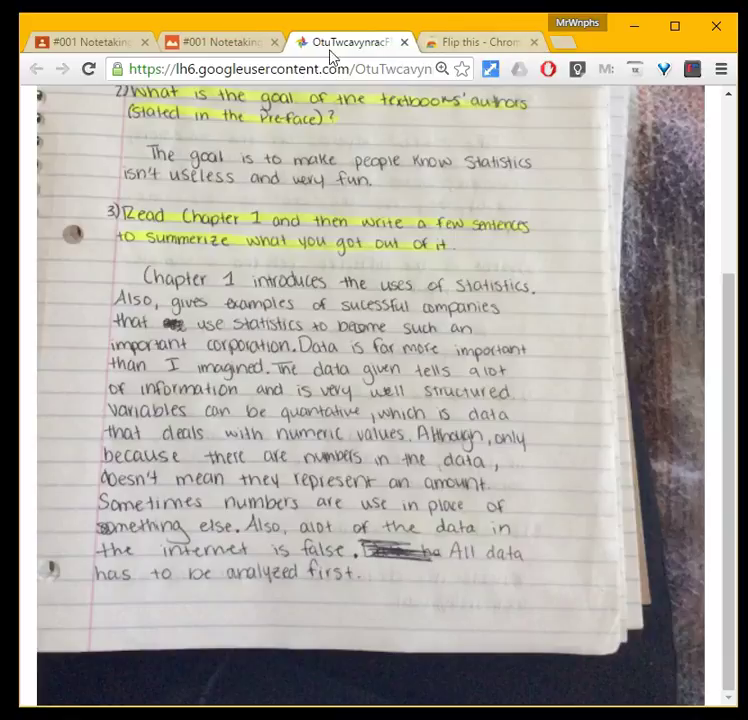
# Show twice how to reach the Flip this options page from the notes image, closing it each time.
pyautogui.rightClick(692, 70)
pyautogui.click(704, 160)
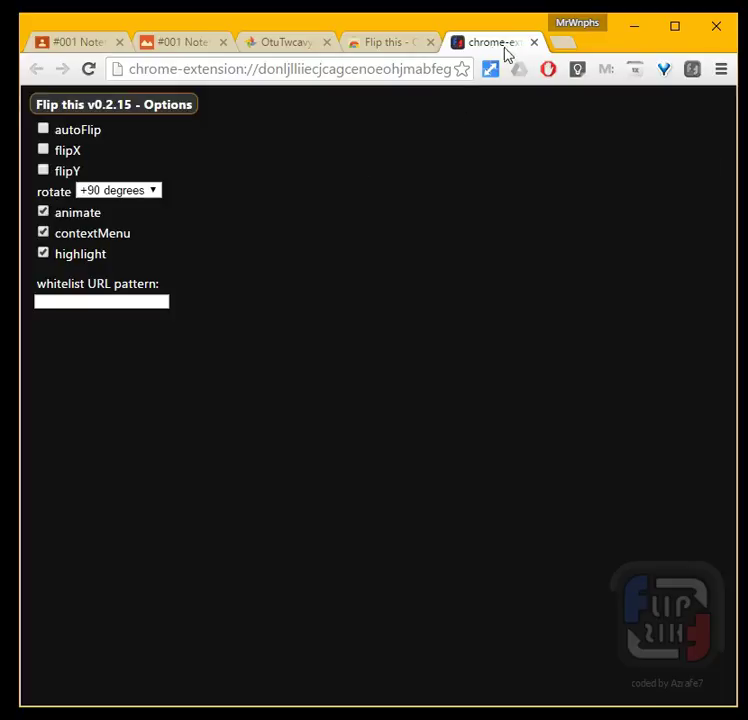
pyautogui.click(534, 42)
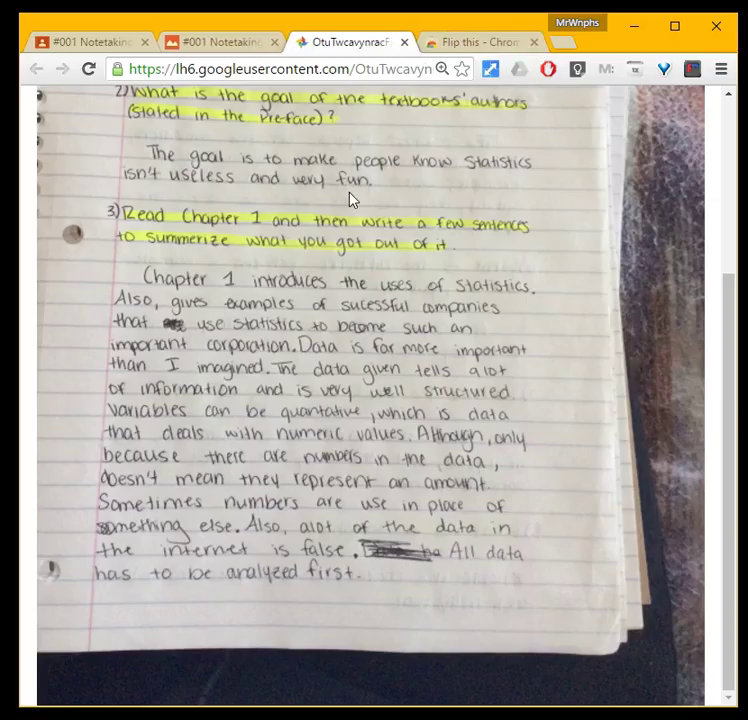
pyautogui.rightClick(691, 68)
pyautogui.click(706, 160)
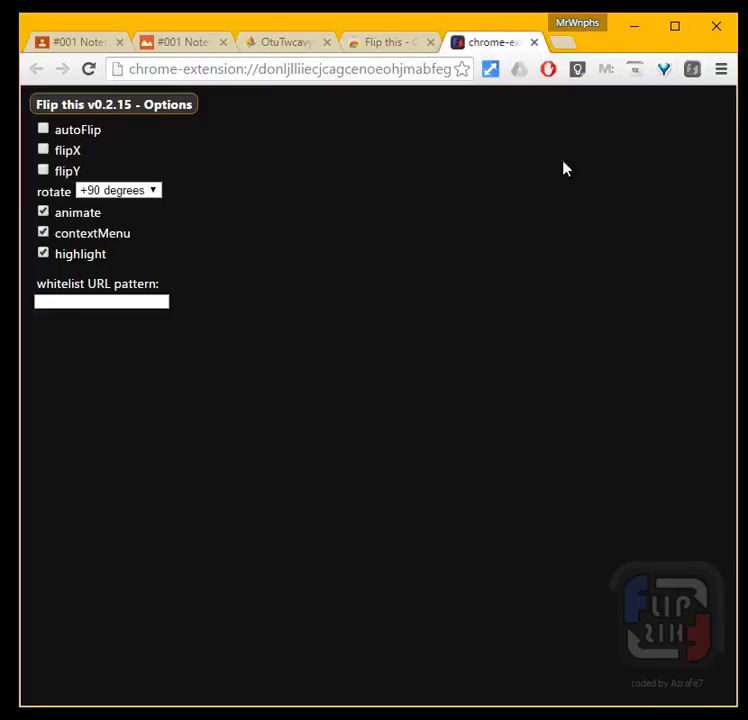
pyautogui.click(535, 40)
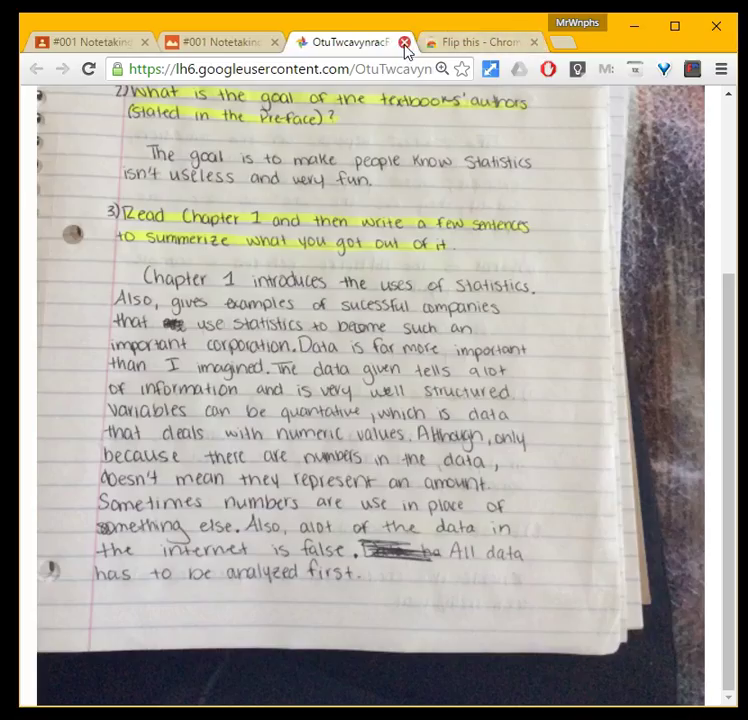